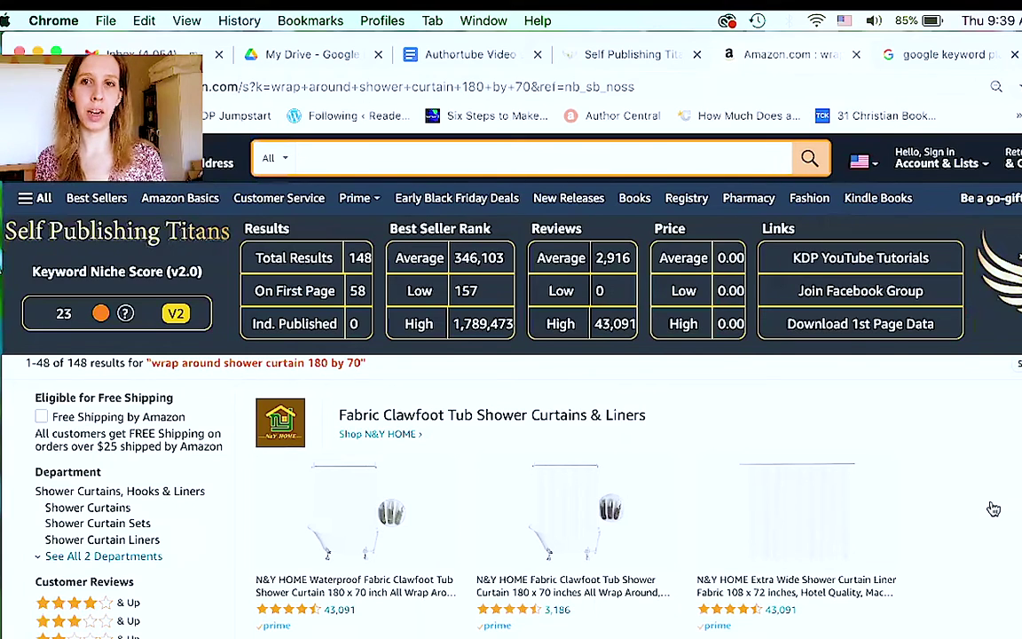
# Look up "memoir of abuse" on Amazon and choose the suggested search "child abuse memoir".
pyautogui.moveTo(954, 169)
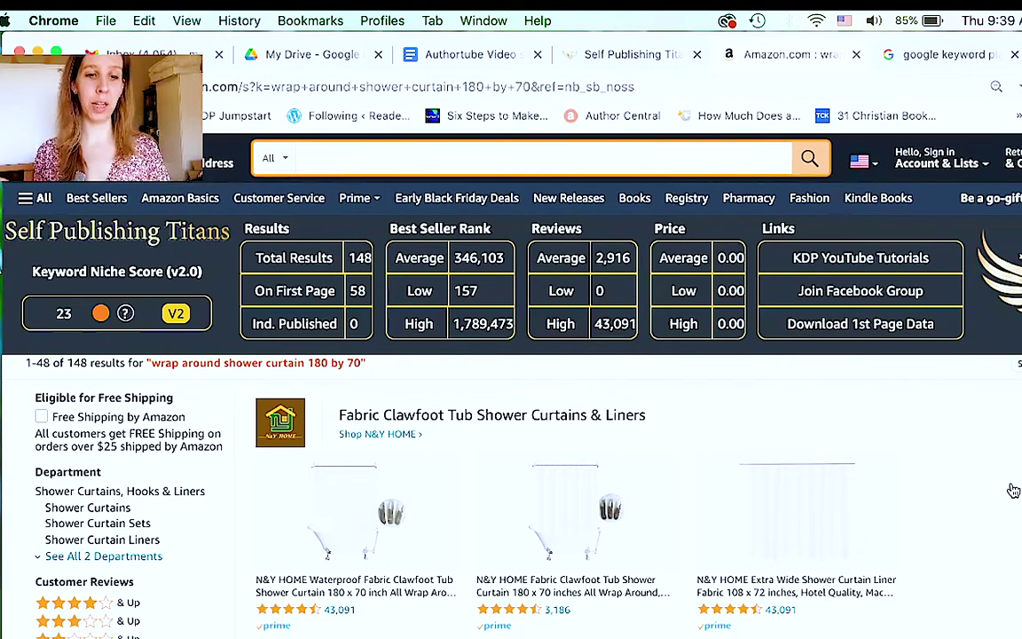
pyautogui.write('m')
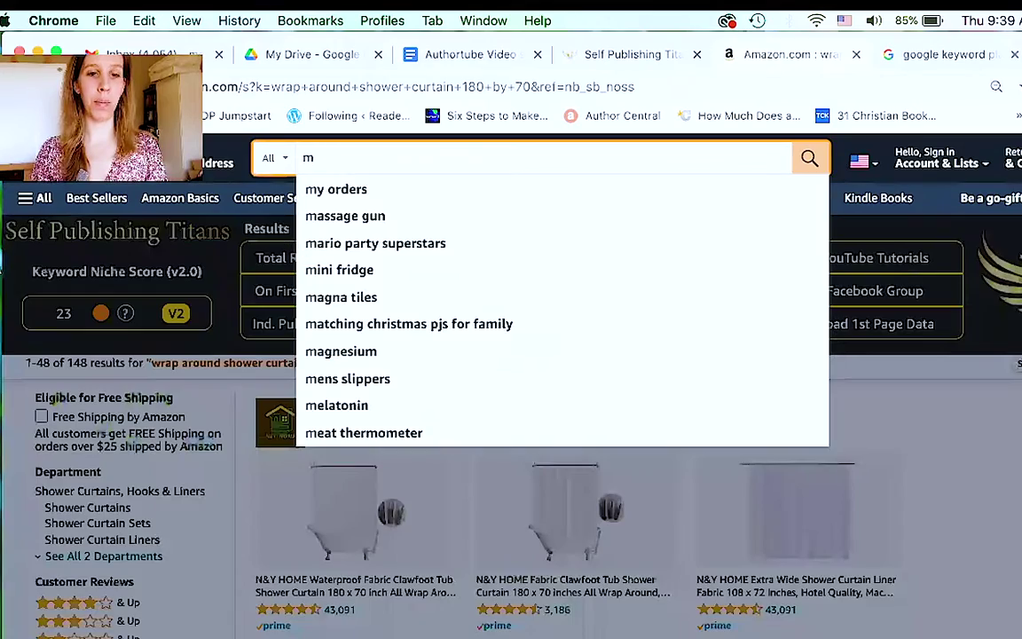
pyautogui.write('emoie')
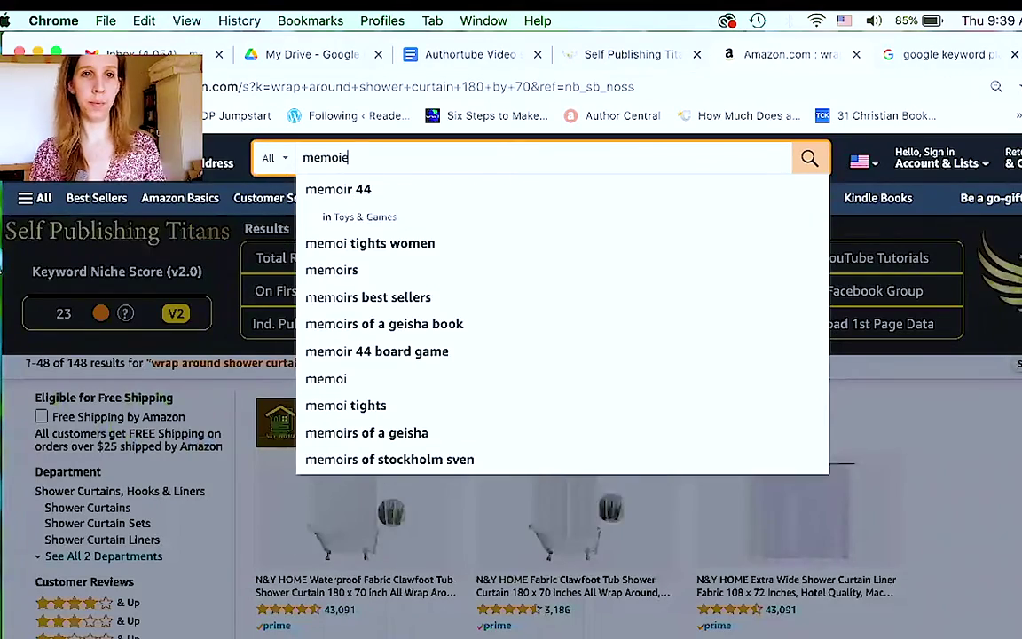
pyautogui.press('BackSpace')
pyautogui.write('r')
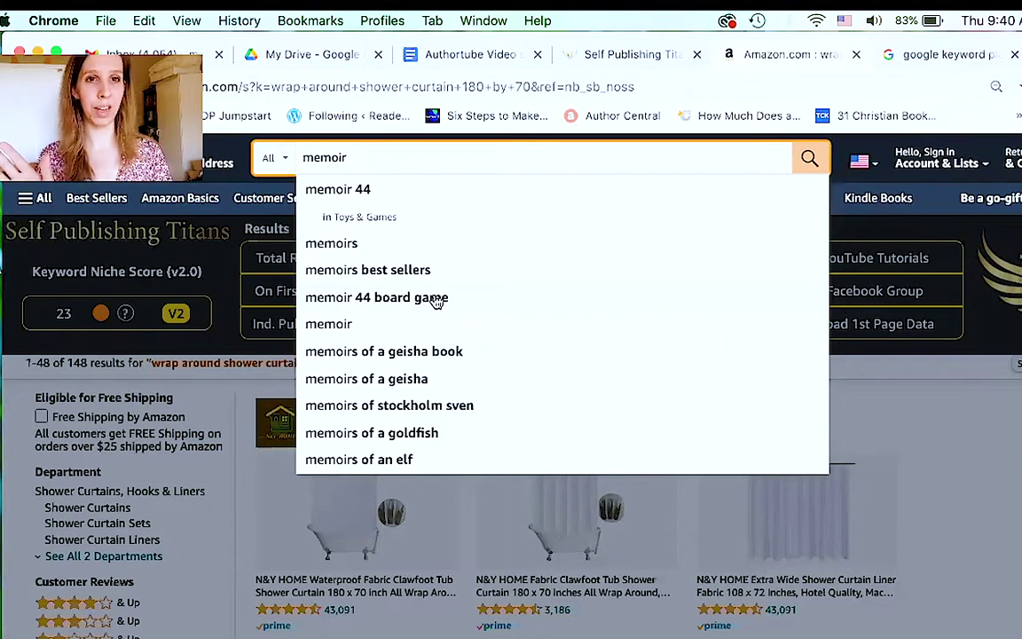
pyautogui.write('of')
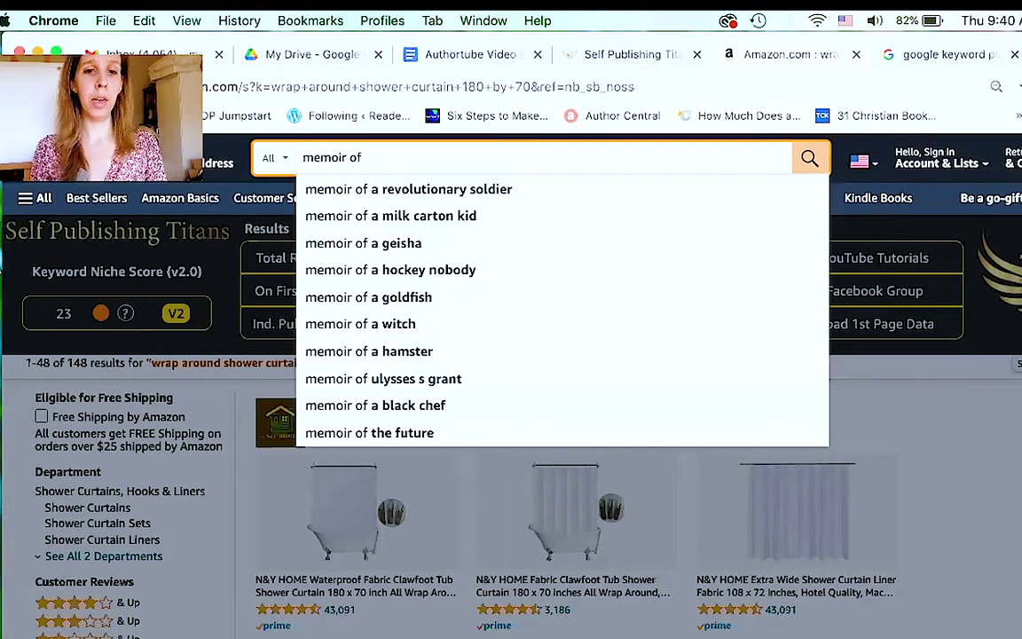
pyautogui.write('abuse')
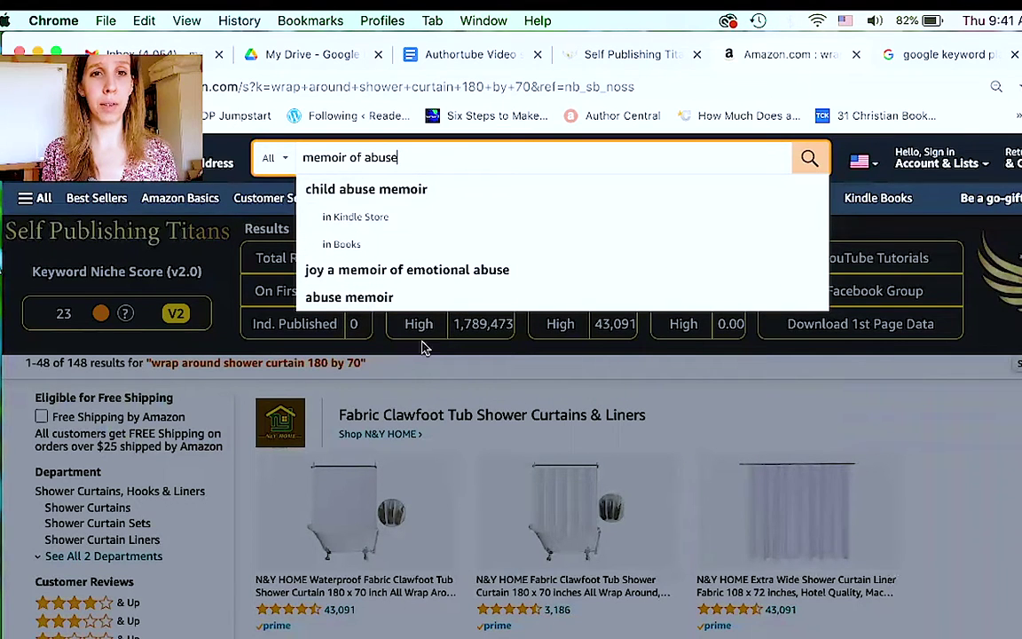
pyautogui.click(402, 189)
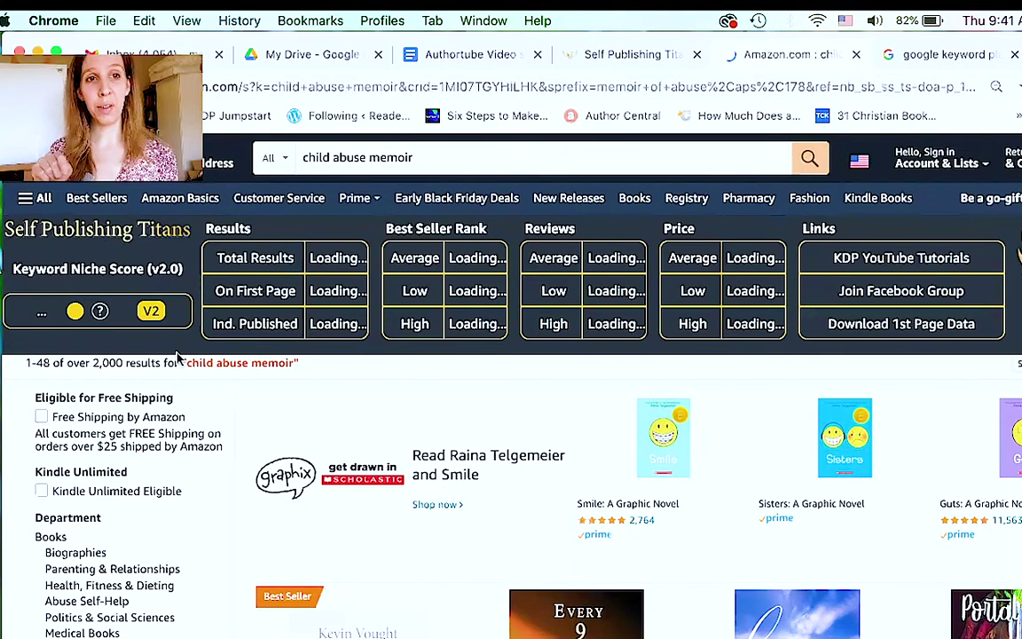
# Switch to the Self Publishing Titans website and view its free Chrome extensions for KDP research.
pyautogui.hotkey('ctrl', 'shift', 'Tab')
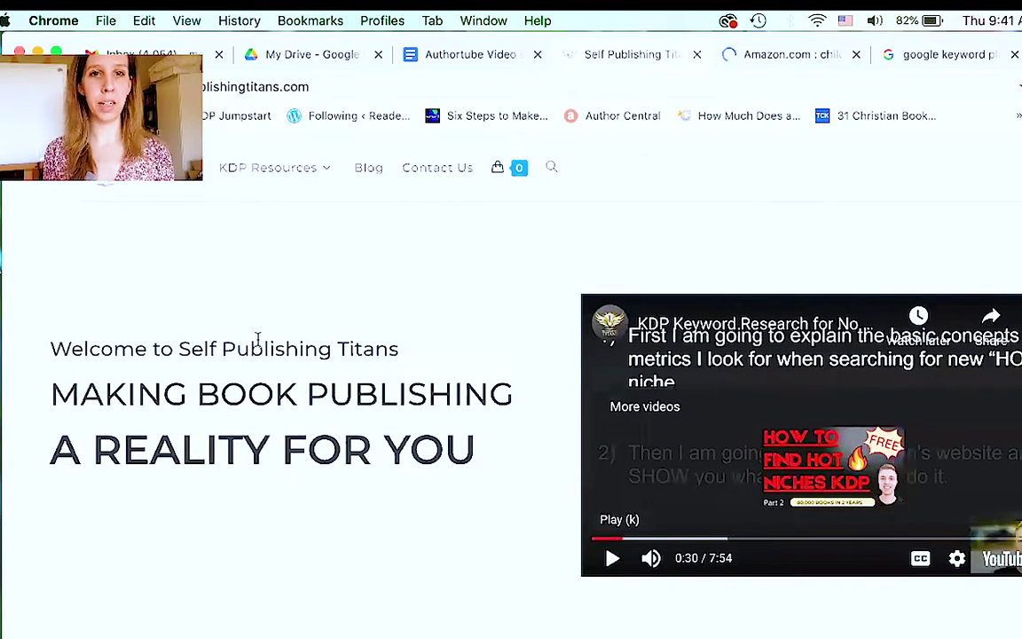
pyautogui.scroll(-1, 257, 337)
pyautogui.scroll(-5, 257, 339)
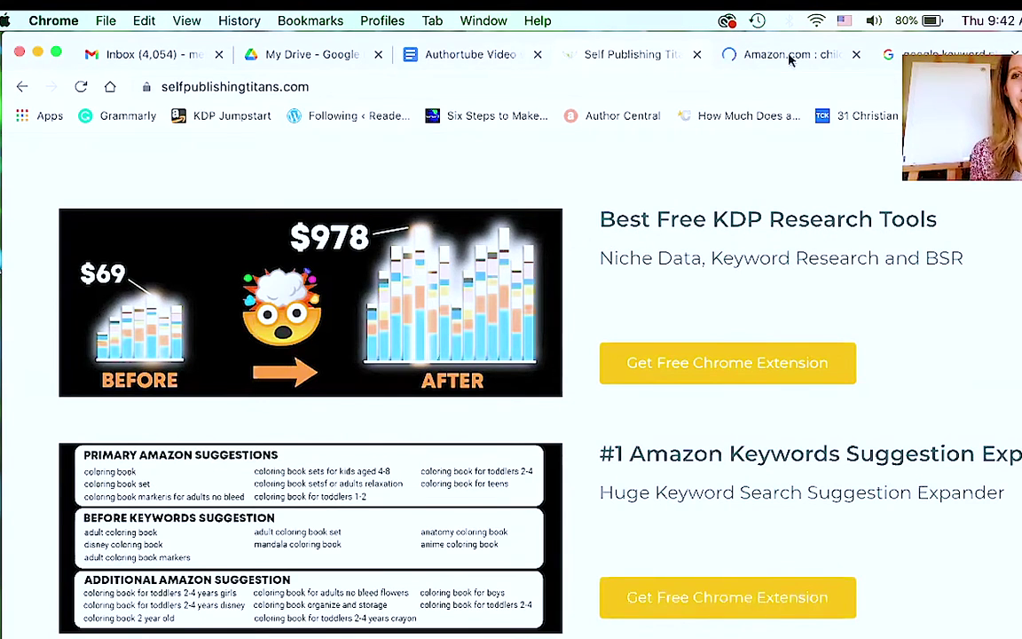
# Return to the Amazon results for "child abuse memoir" and examine the keyword niche score.
pyautogui.click(725, 54)
pyautogui.click(390, 135)
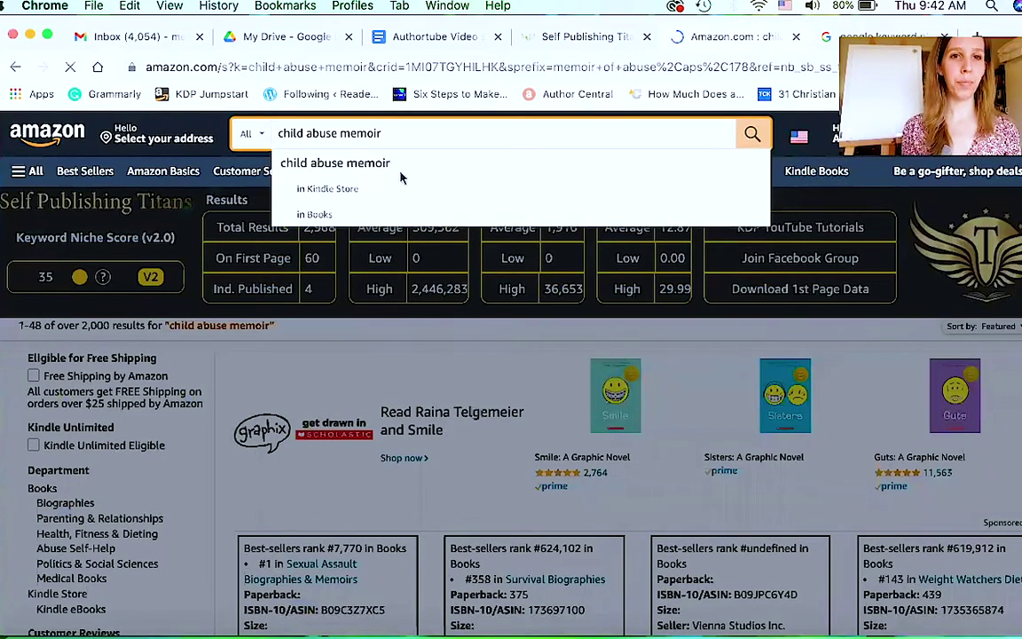
pyautogui.click(71, 281)
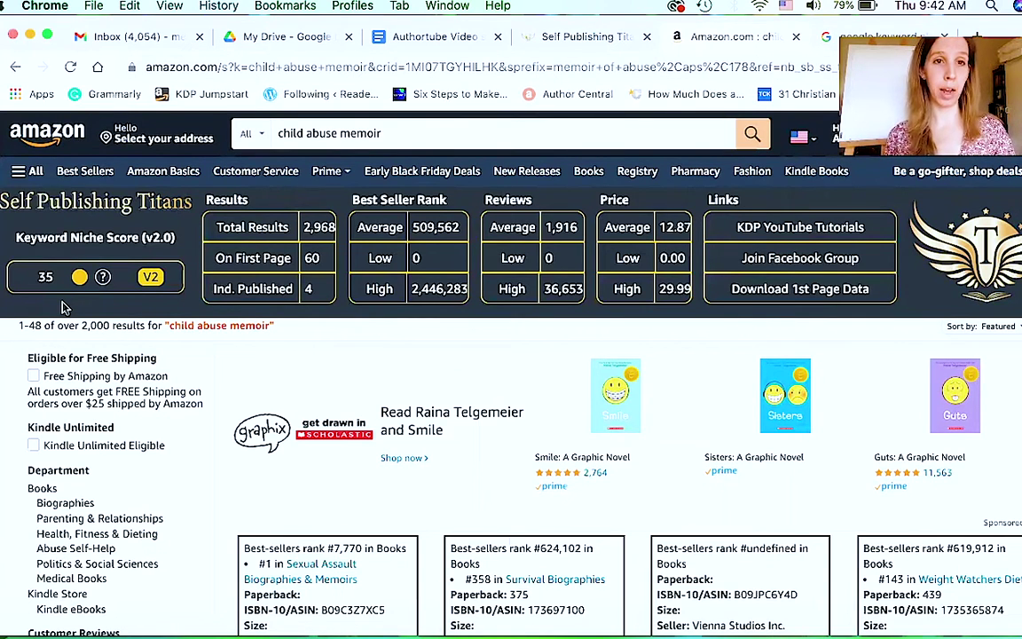
# Replace the query with "memoir about" and choose the suggested search "memoir about addiction".
pyautogui.click(286, 130)
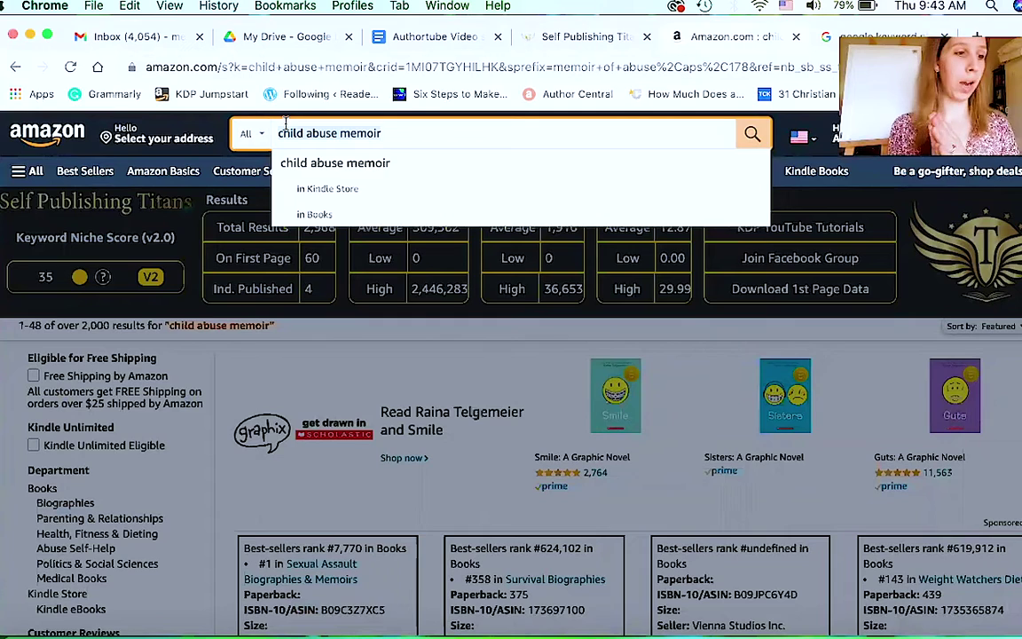
pyautogui.press('super+a')
pyautogui.write('mem')
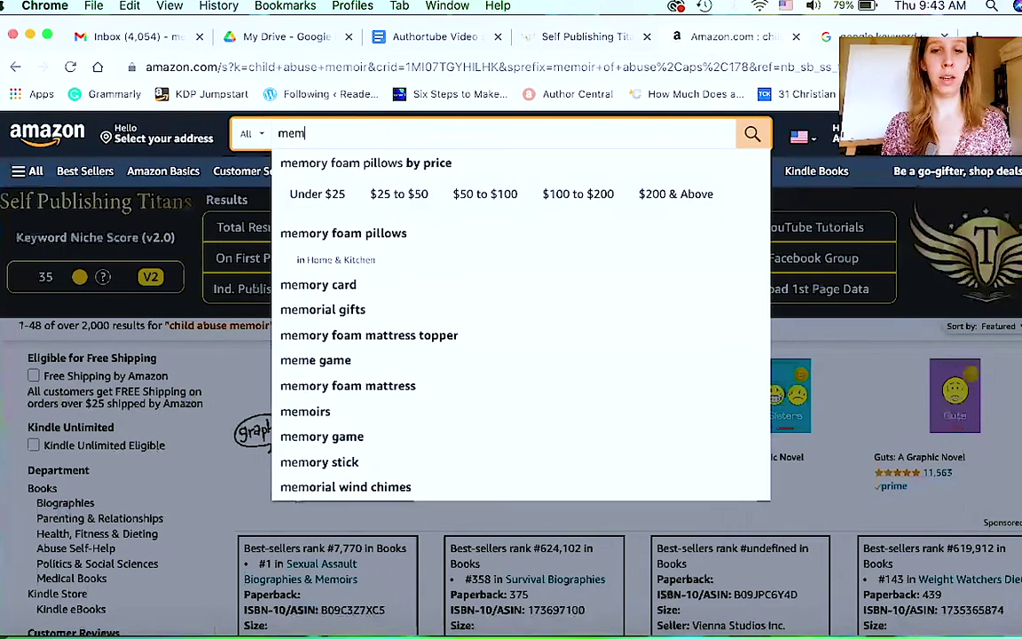
pyautogui.write('oir about')
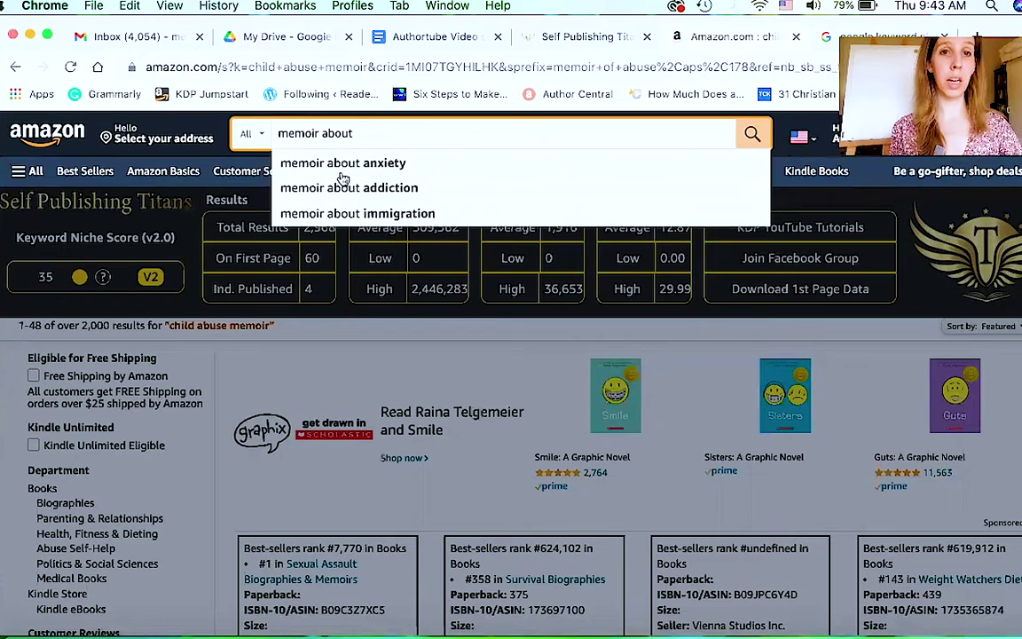
pyautogui.click(344, 193)
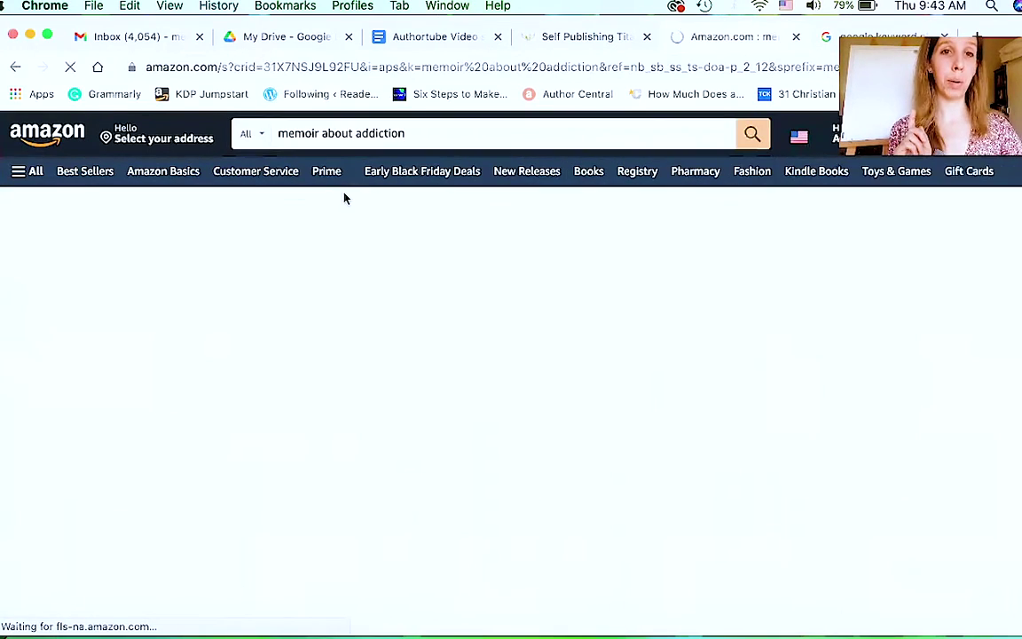
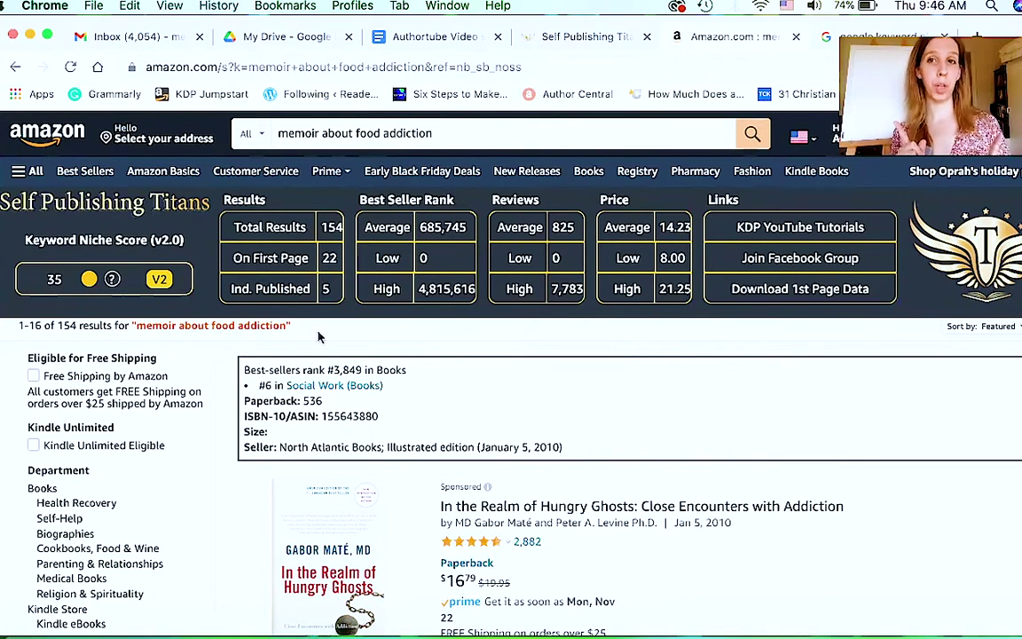
# Search Amazon for "dragons knights and swords fantasy fiction" in place of the food addiction memoir query.
pyautogui.click(432, 133)
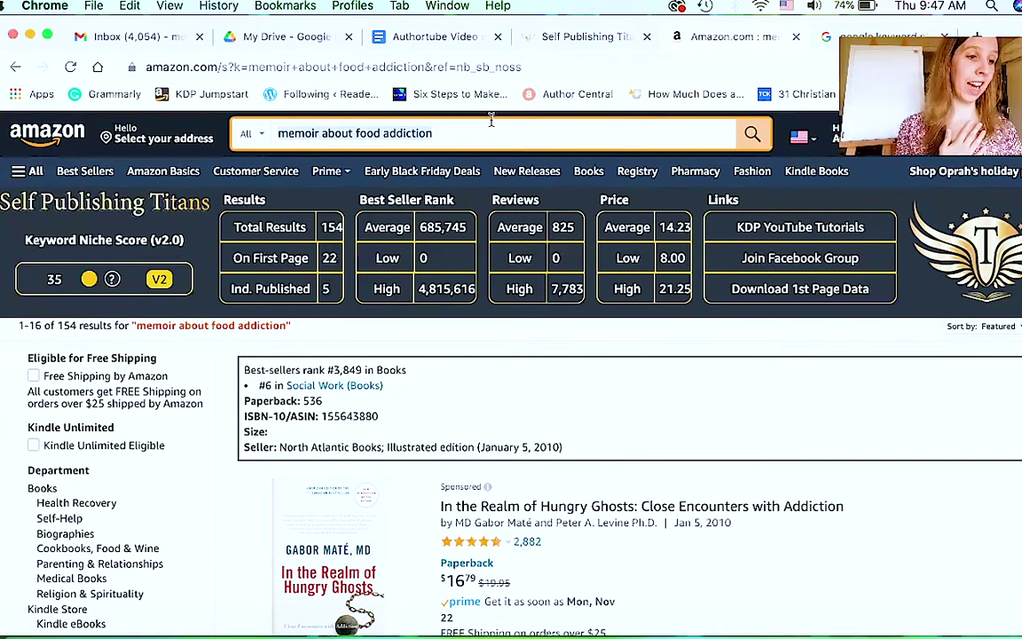
pyautogui.tripleClick(491, 125)
pyautogui.write('dra')
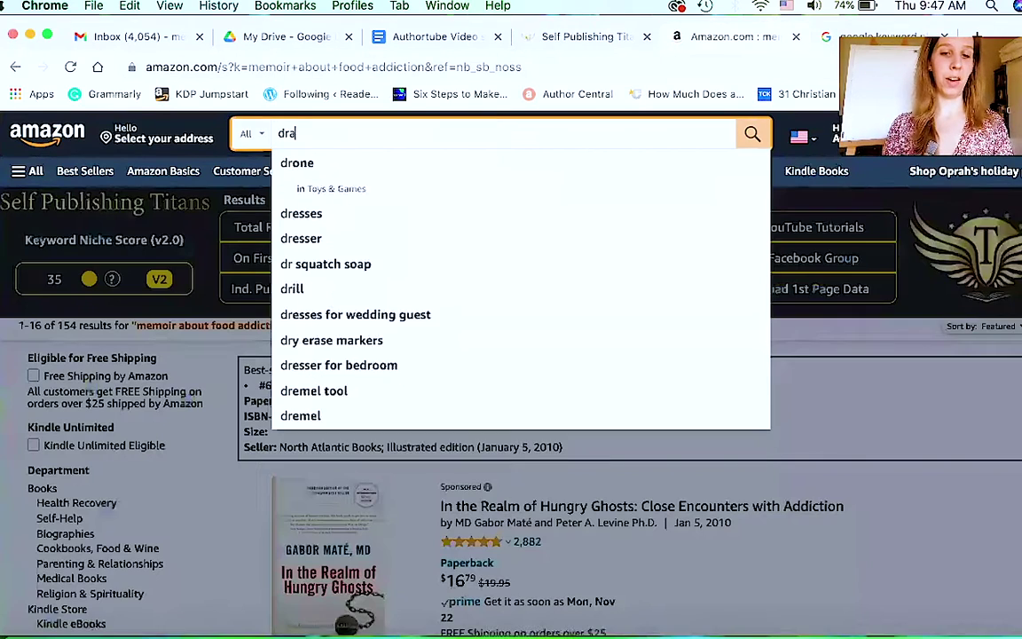
pyautogui.write('gons')
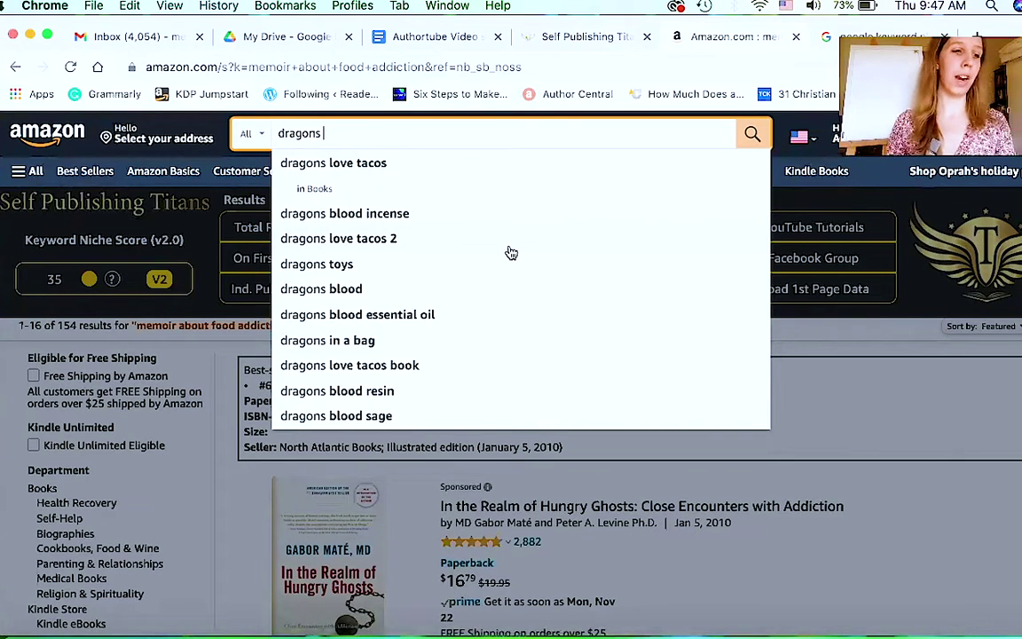
pyautogui.write('knights')
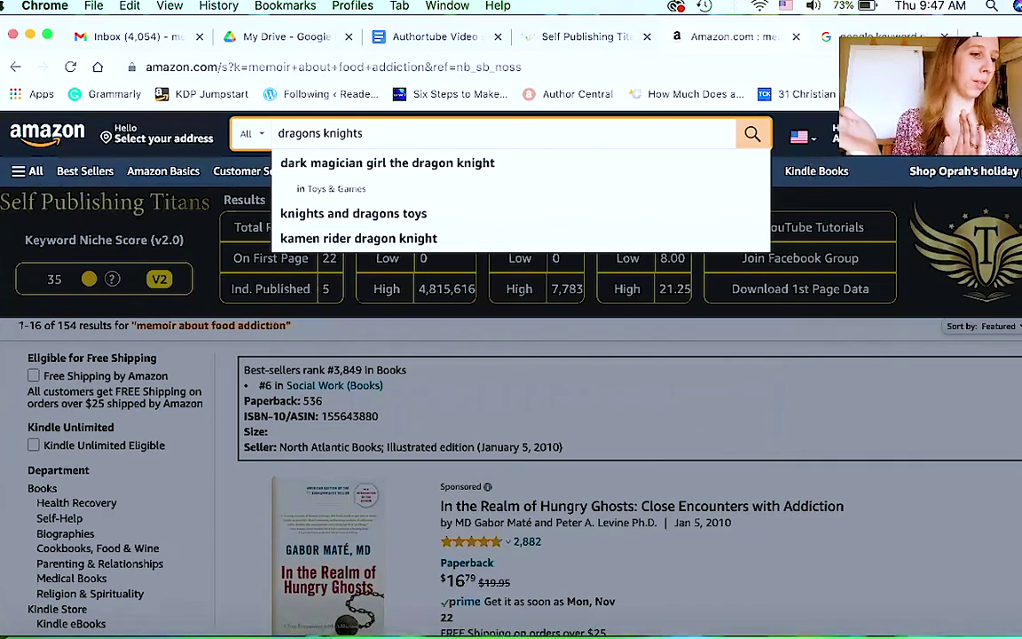
pyautogui.write(' and')
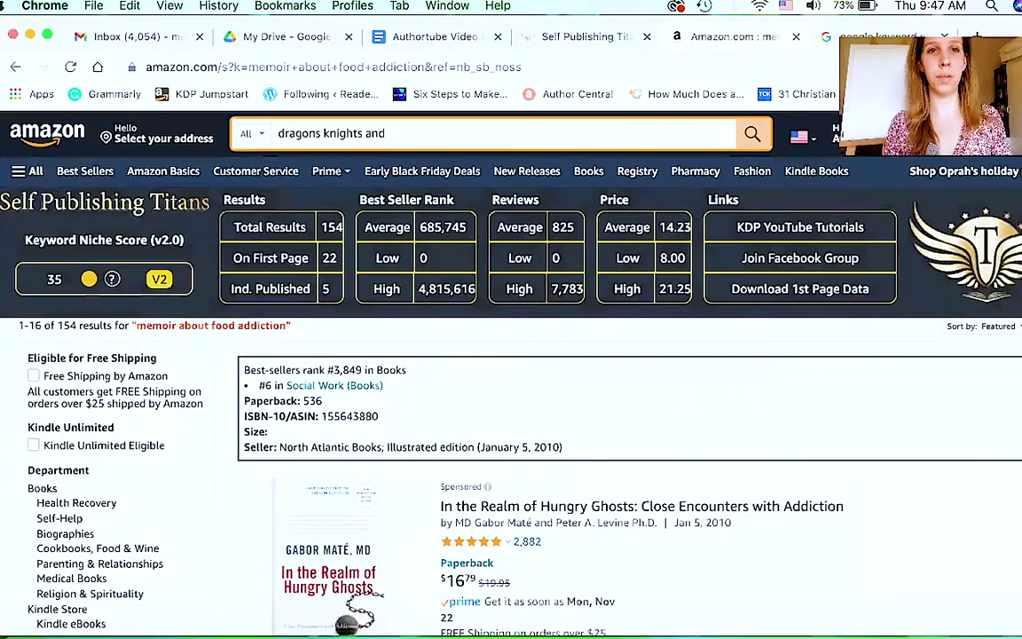
pyautogui.write(' swords')
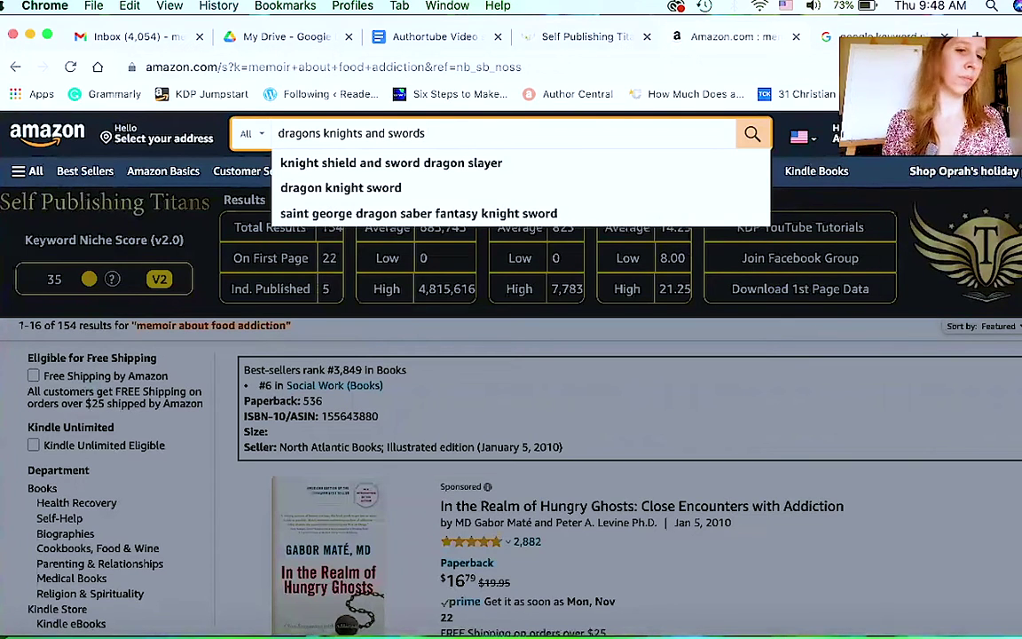
pyautogui.write(' fantas')
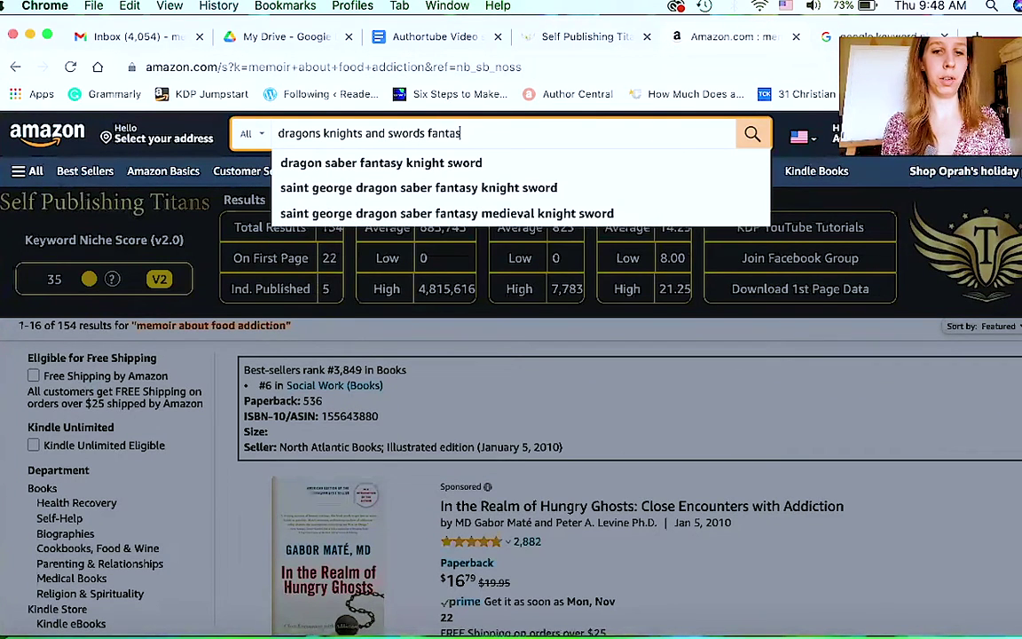
pyautogui.write('y fiction')
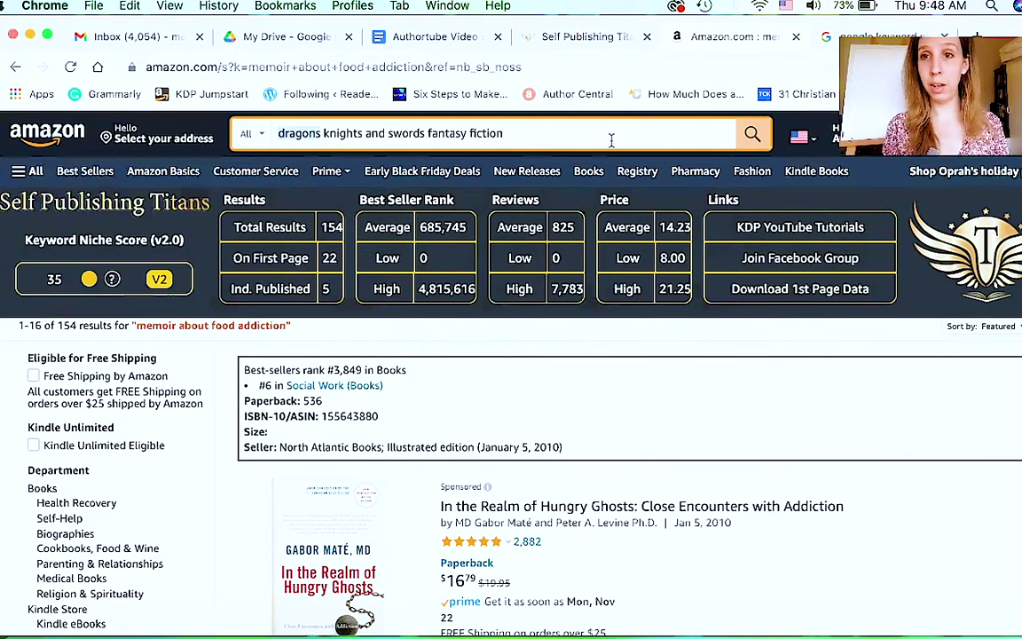
pyautogui.click(752, 135)
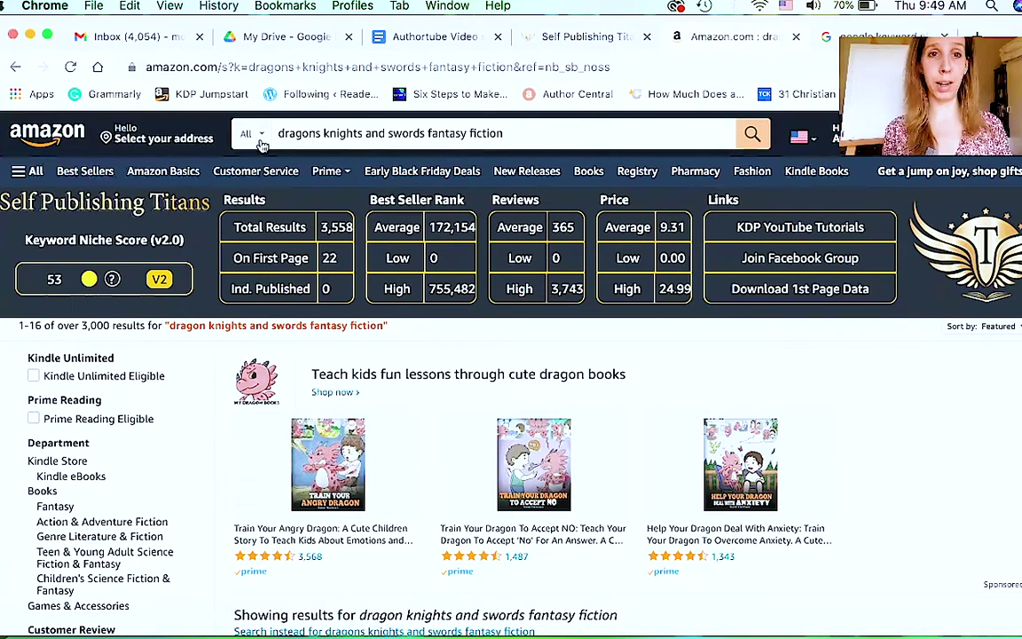
# Search Amazon for "love triangle mystery series" in place of the dragons fantasy query.
pyautogui.click(504, 132)
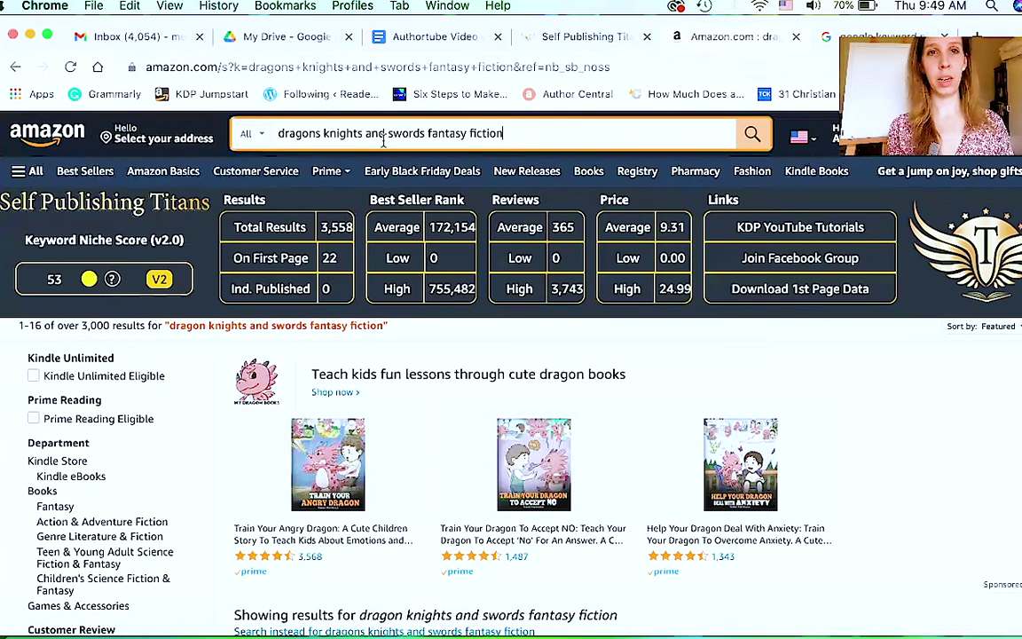
pyautogui.tripleClick(284, 123)
pyautogui.write('lo')
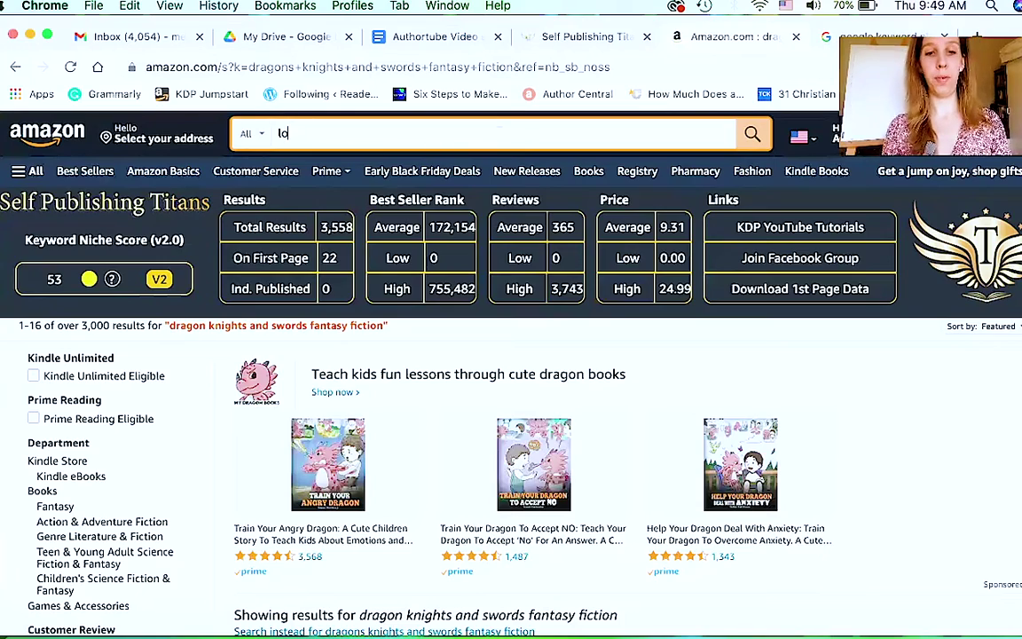
pyautogui.write('ve tr')
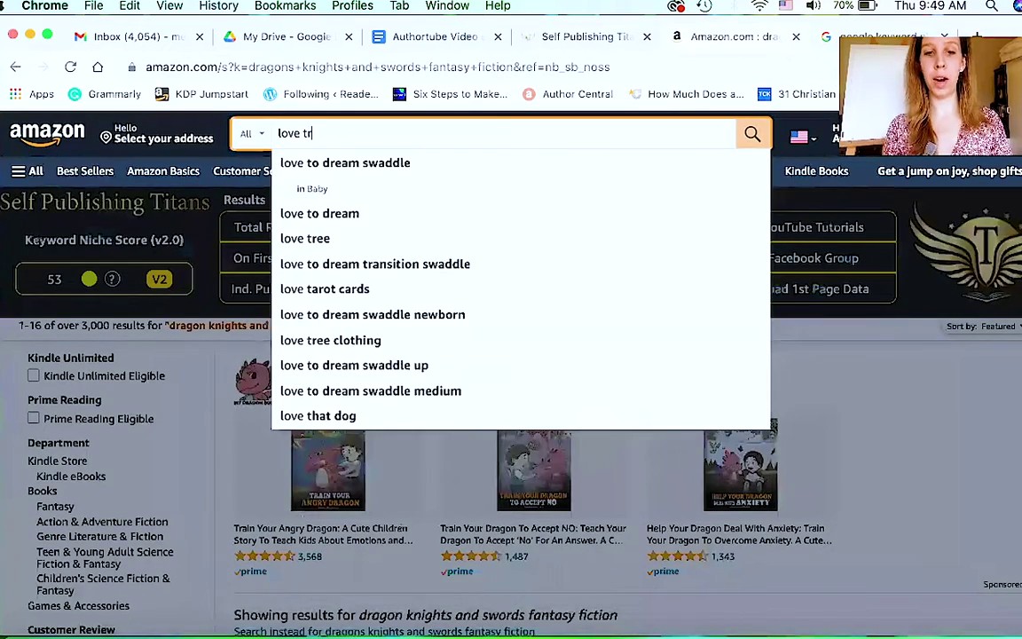
pyautogui.write('iangle')
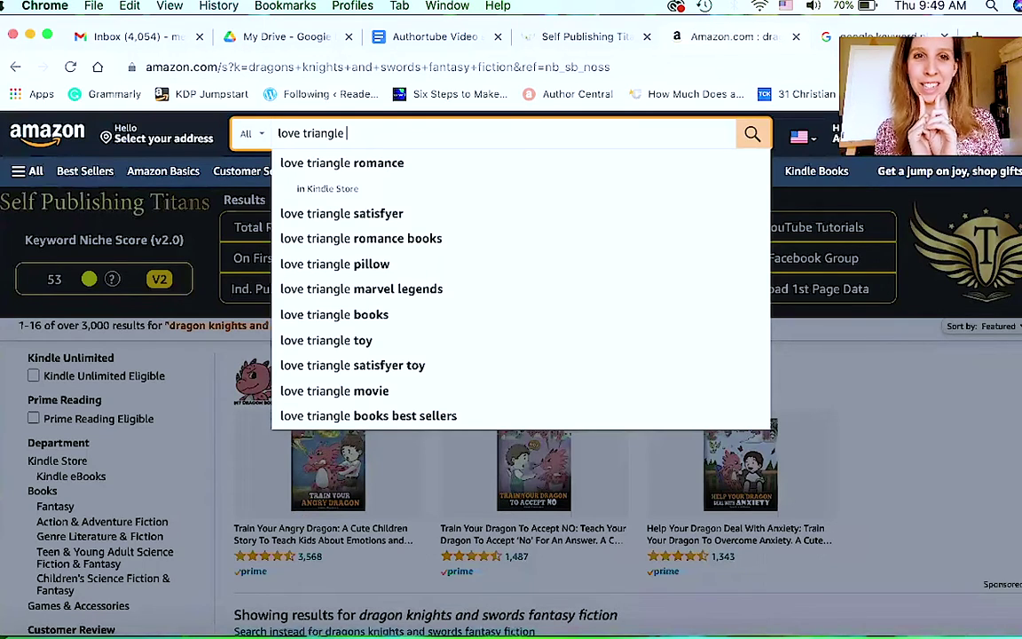
pyautogui.write('mystery')
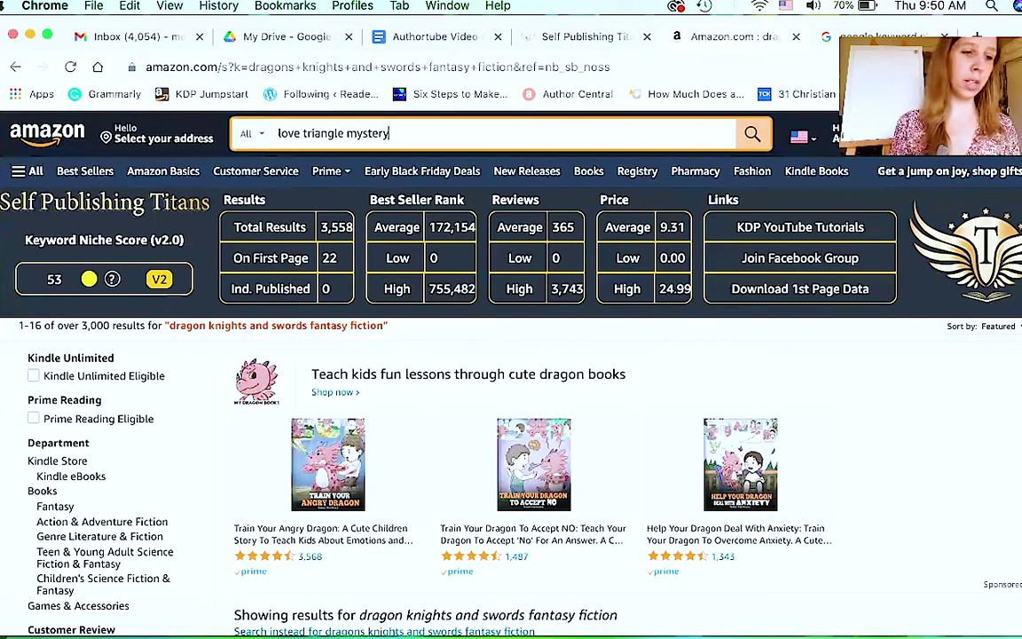
pyautogui.write('series')
pyautogui.click(387, 133)
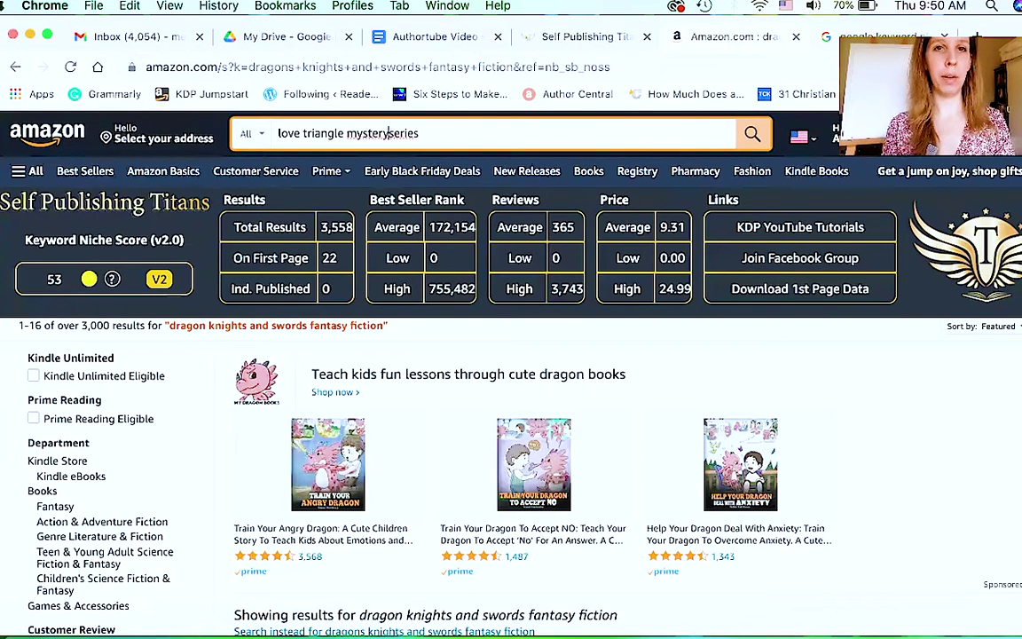
pyautogui.click(753, 134)
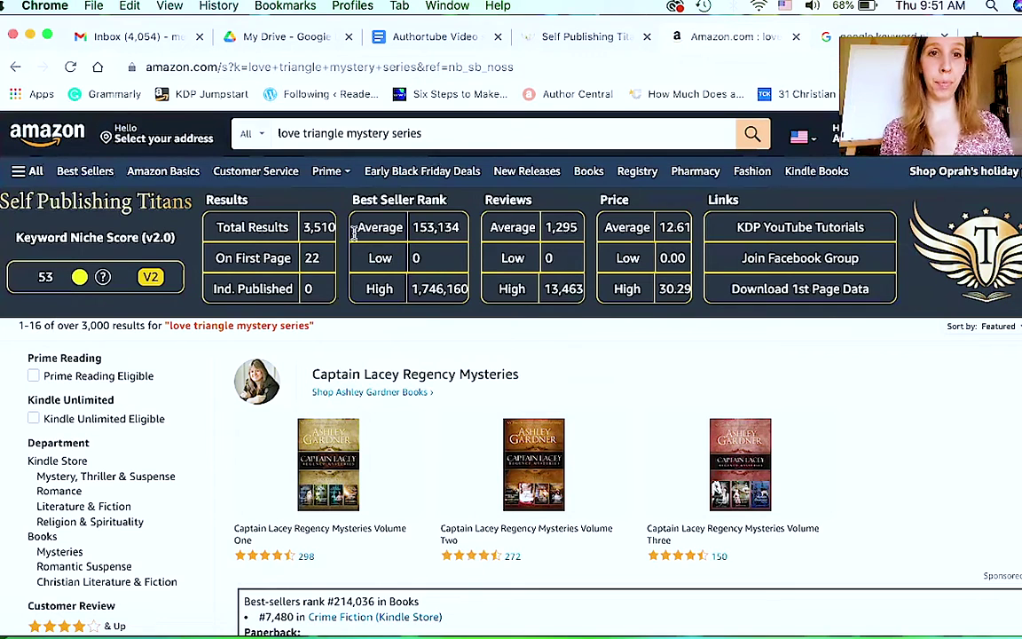
# Examine the total results and independently published figures for the love triangle mystery series keyword.
pyautogui.moveTo(302, 226); pyautogui.dragTo(339, 230)
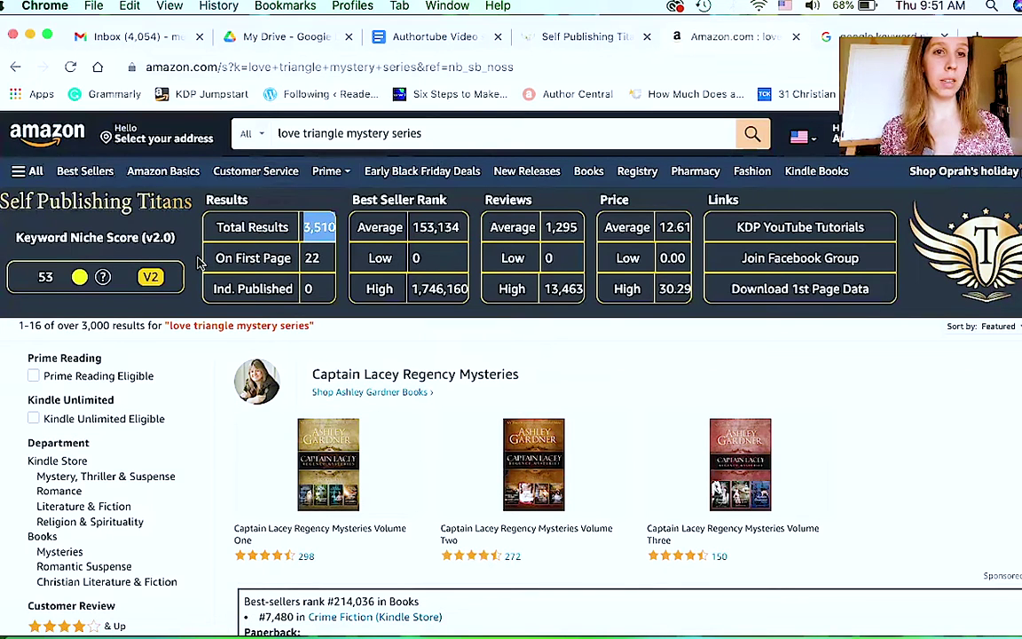
pyautogui.moveTo(213, 289); pyautogui.dragTo(291, 288)
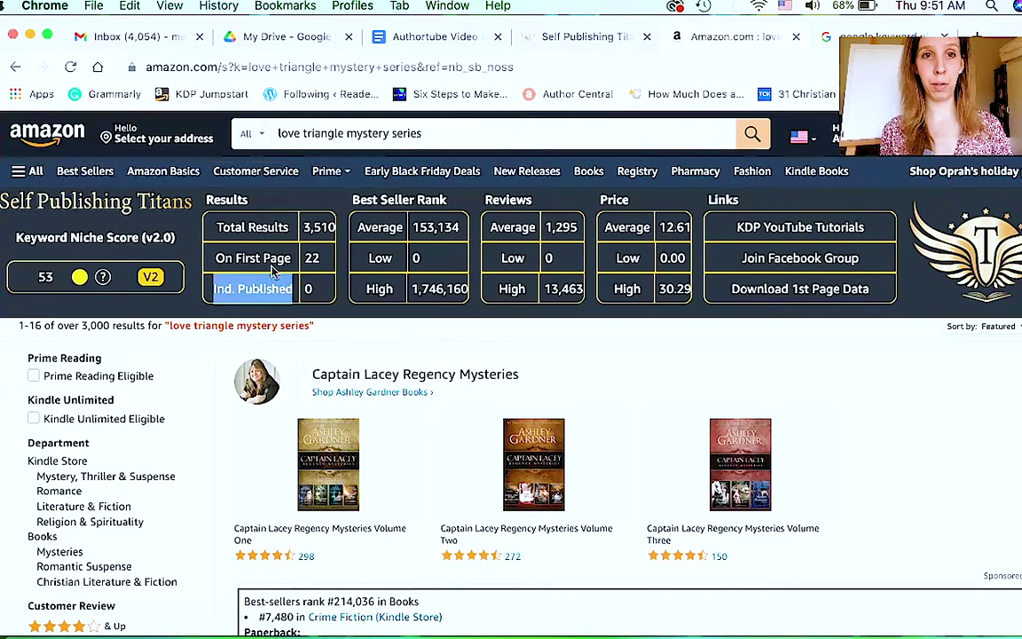
pyautogui.click(187, 235)
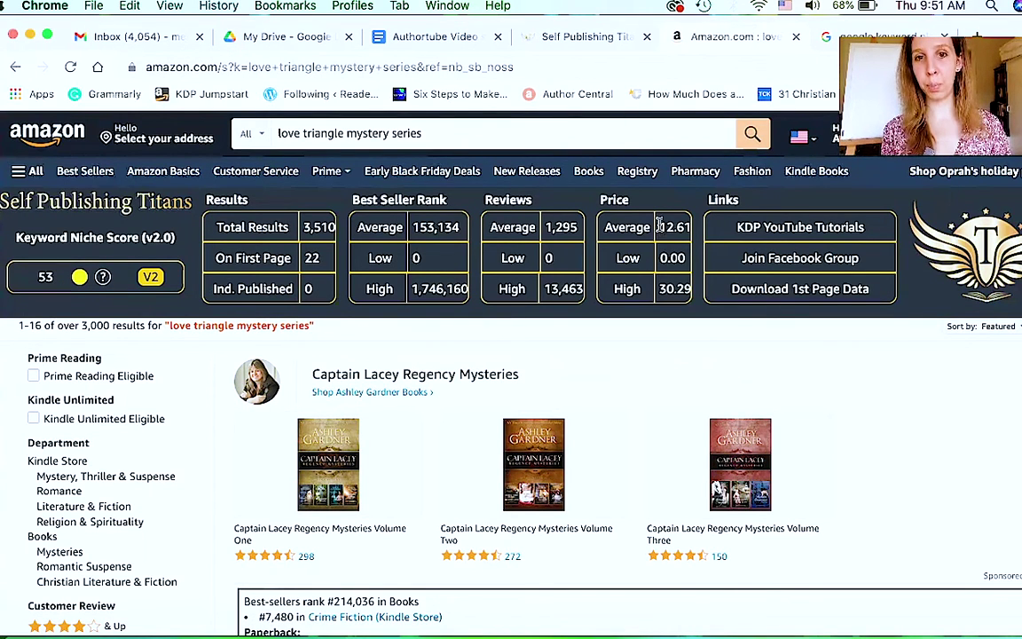
# Examine the average price and the listed books' best-seller ranks and prices for the love triangle mystery series keyword.
pyautogui.moveTo(657, 227); pyautogui.dragTo(696, 229)
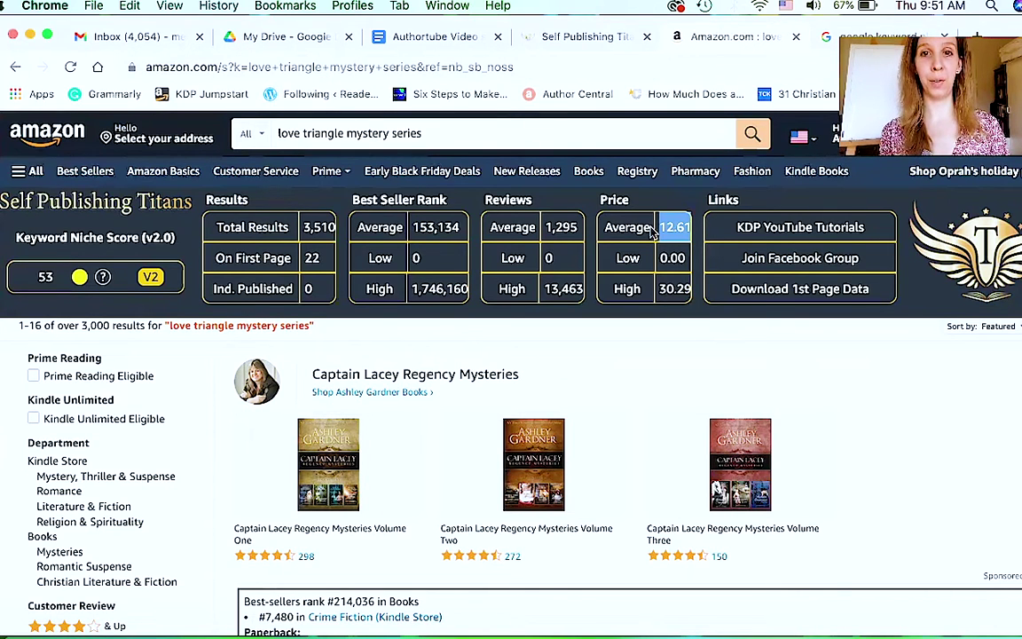
pyautogui.scroll(-3, 680, 422)
pyautogui.scroll(-15, 682, 421)
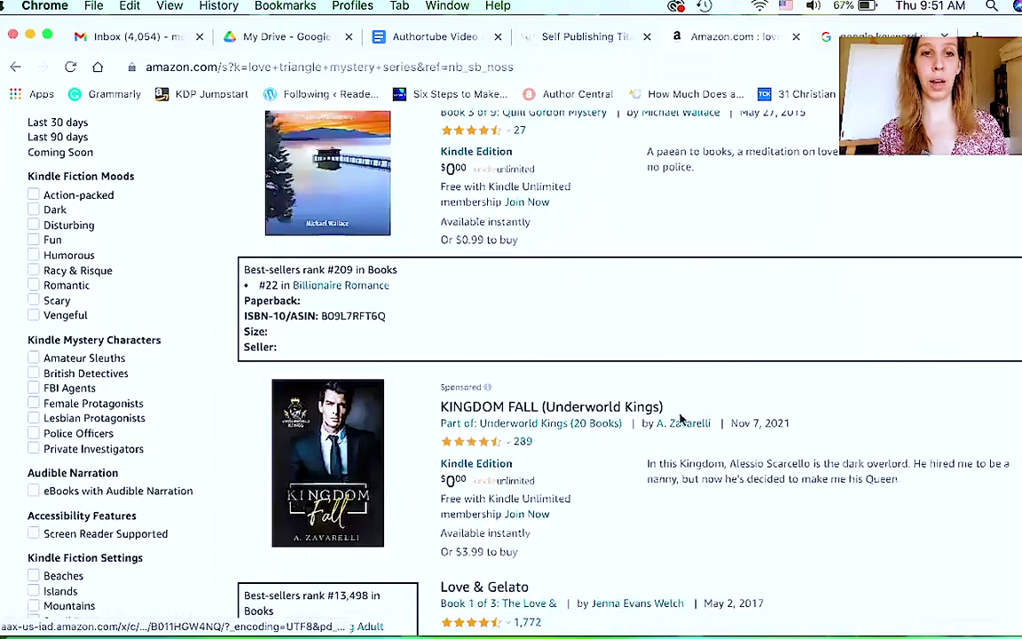
pyautogui.scroll(-15, 680, 420)
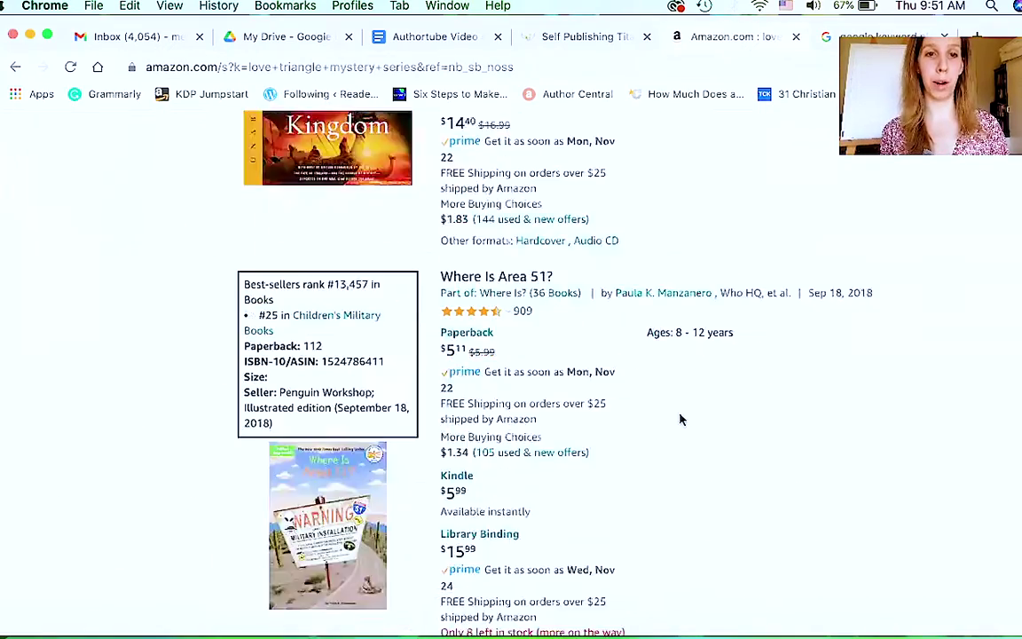
pyautogui.scroll(-10, 681, 420)
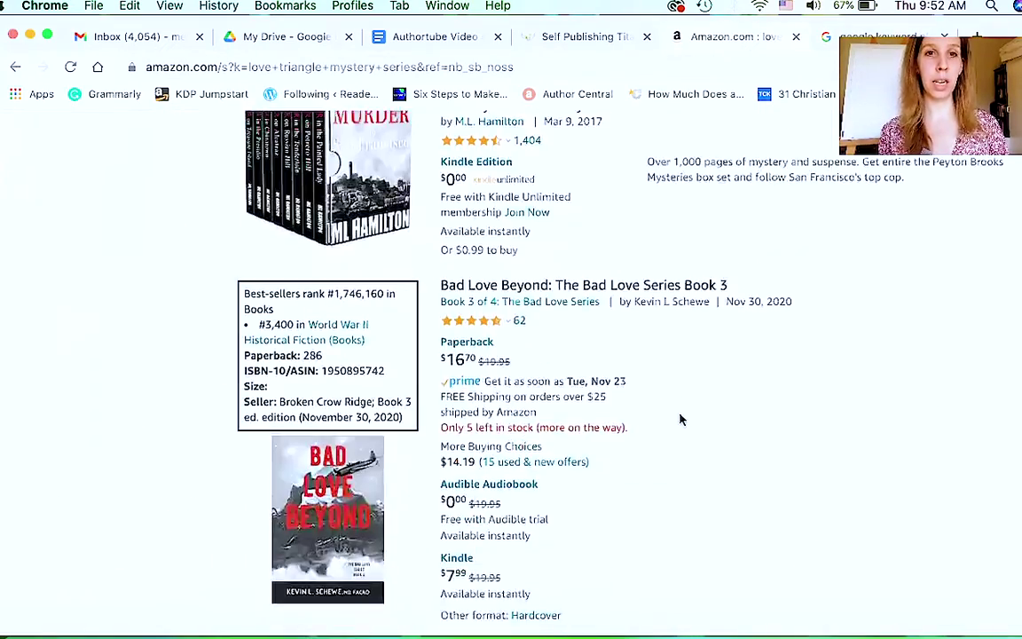
pyautogui.scroll(12, 680, 419)
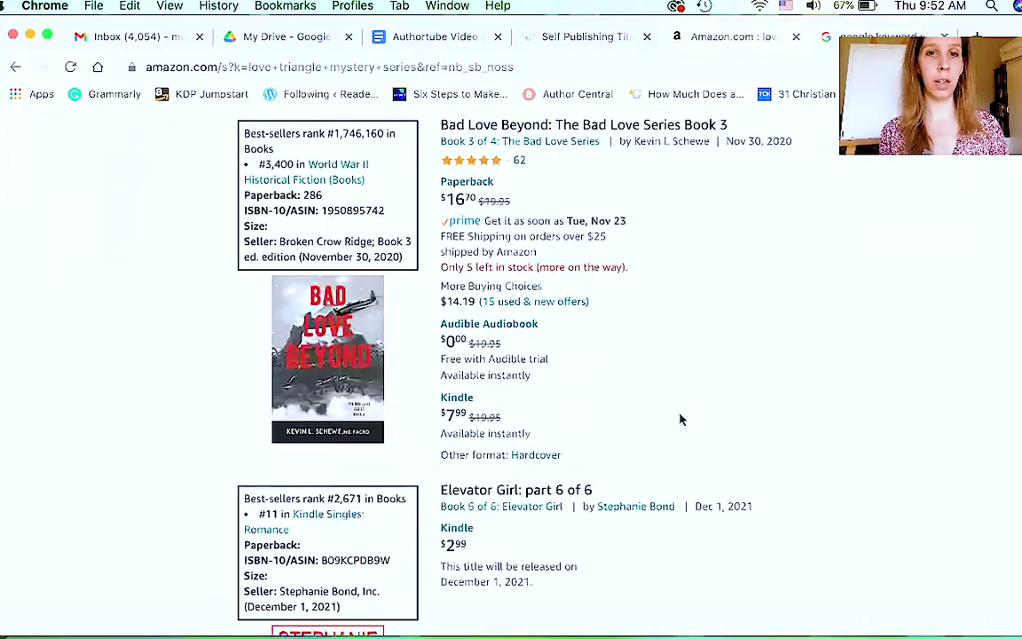
pyautogui.scroll(-3, 736, 420)
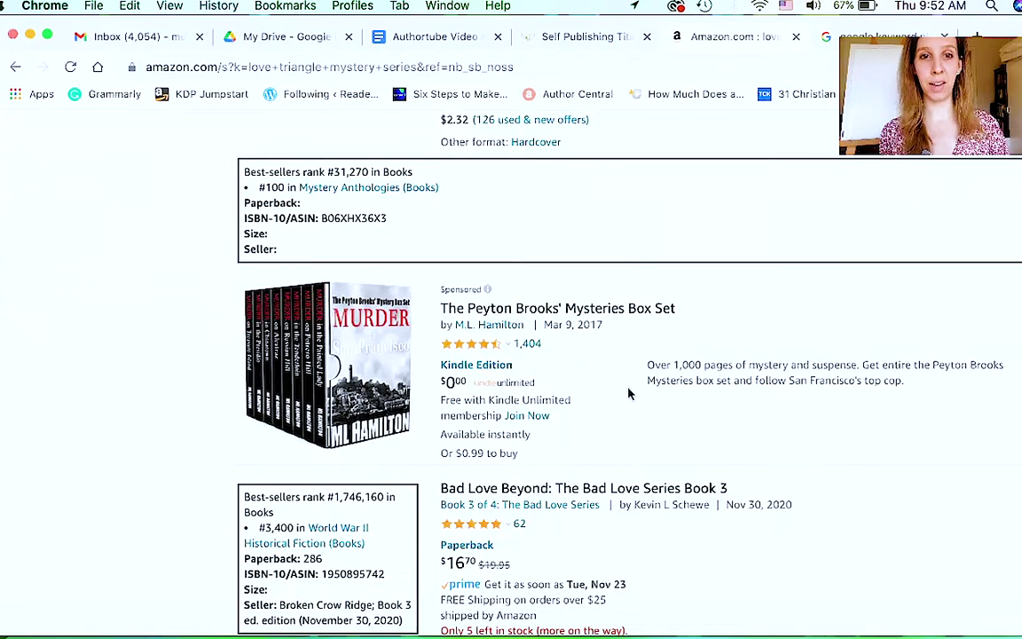
pyautogui.scroll(15, 417, 422)
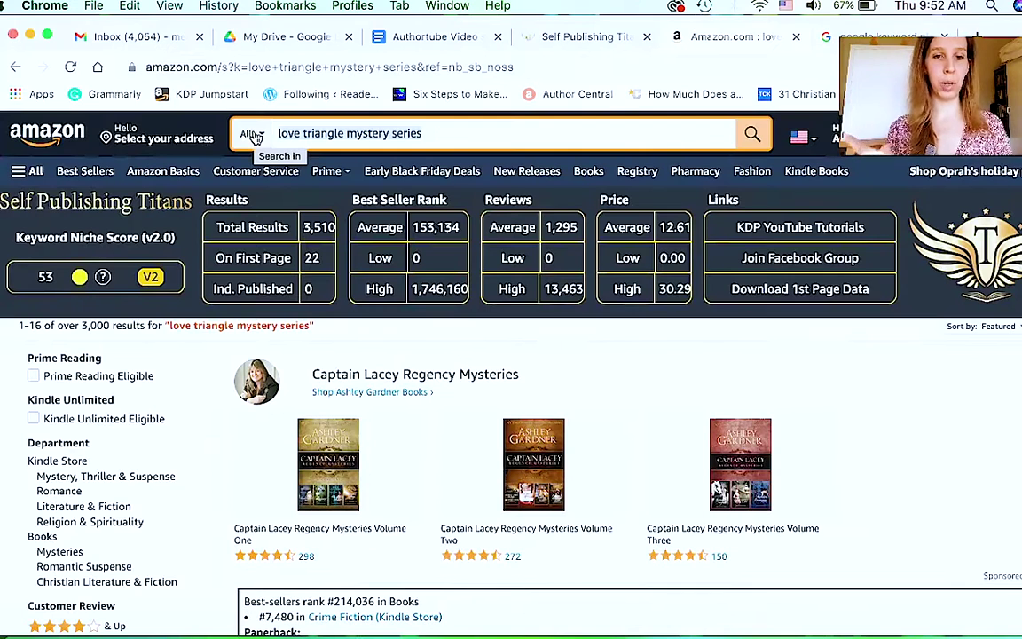
# Search Amazon for "romance best friend rivalry" in place of the love triangle mystery query.
pyautogui.tripleClick(293, 133)
pyautogui.write('romance ')
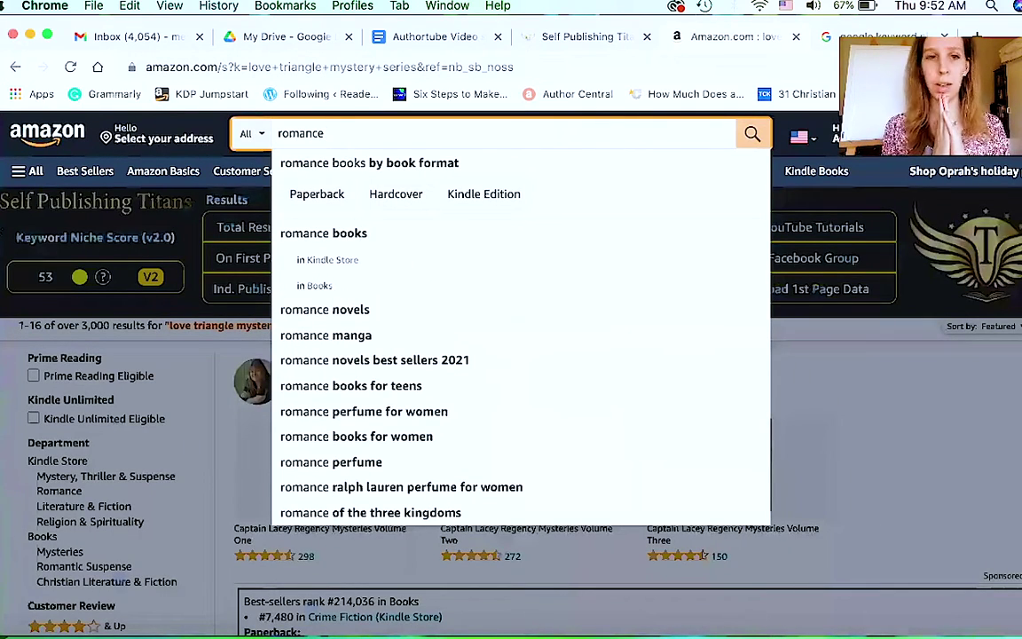
pyautogui.write('best fr')
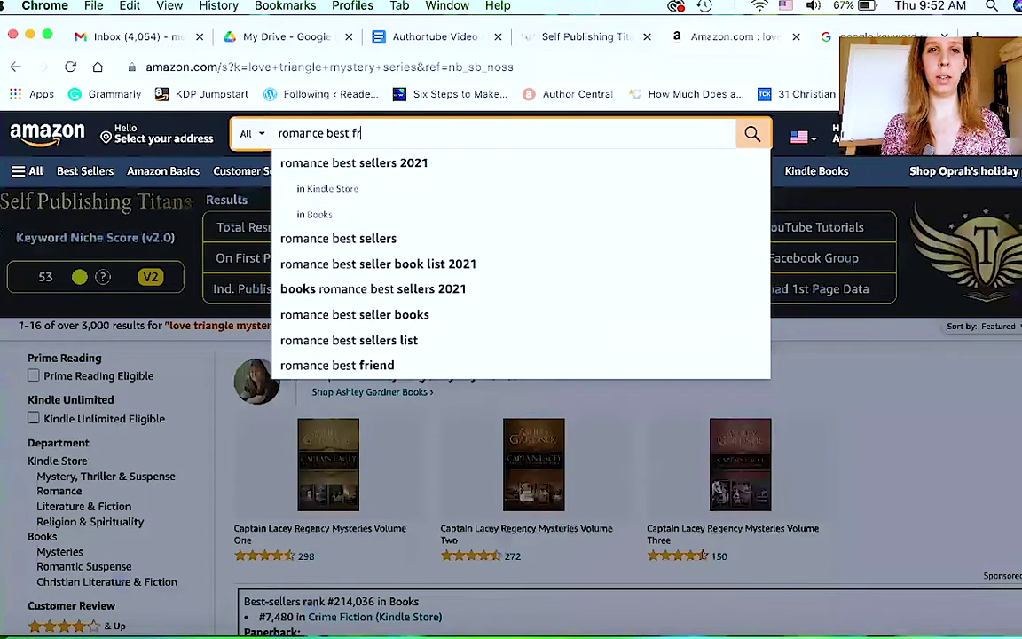
pyautogui.write('iend')
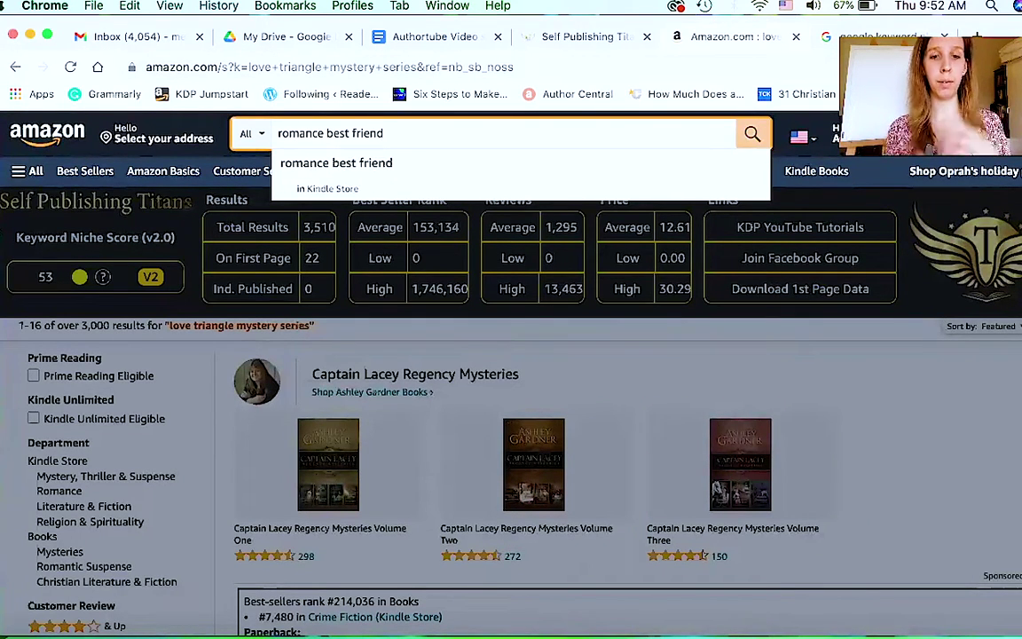
pyautogui.write('rive')
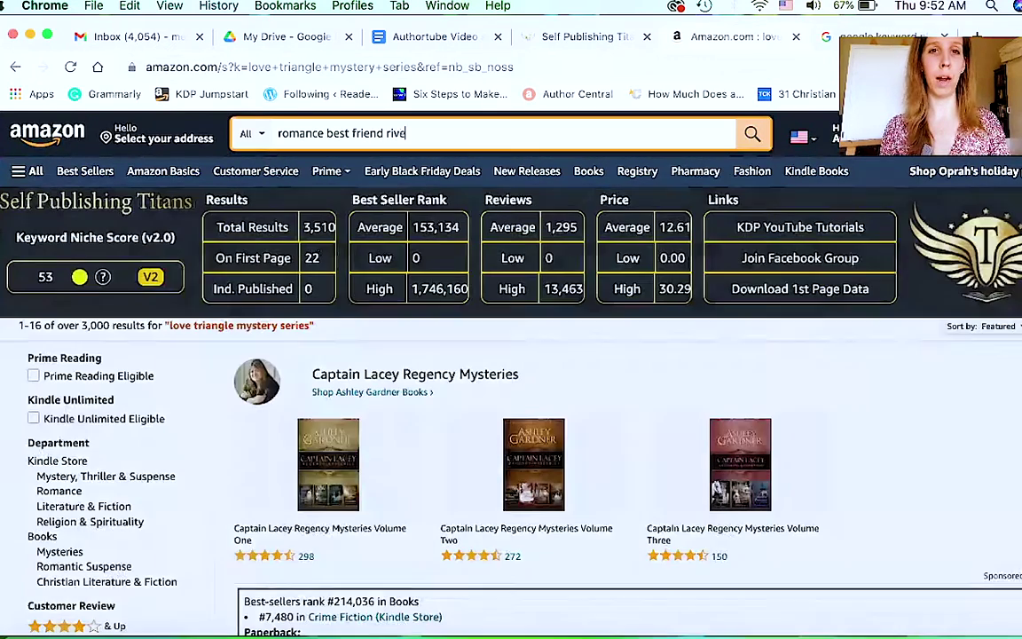
pyautogui.press('BackSpace')
pyautogui.write('alry')
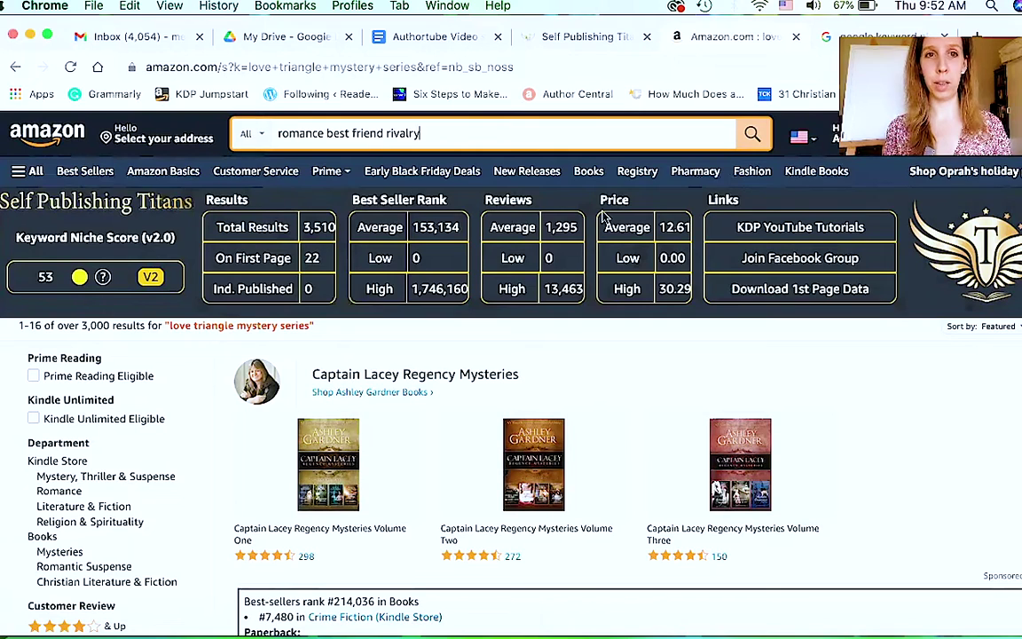
pyautogui.press('Return')
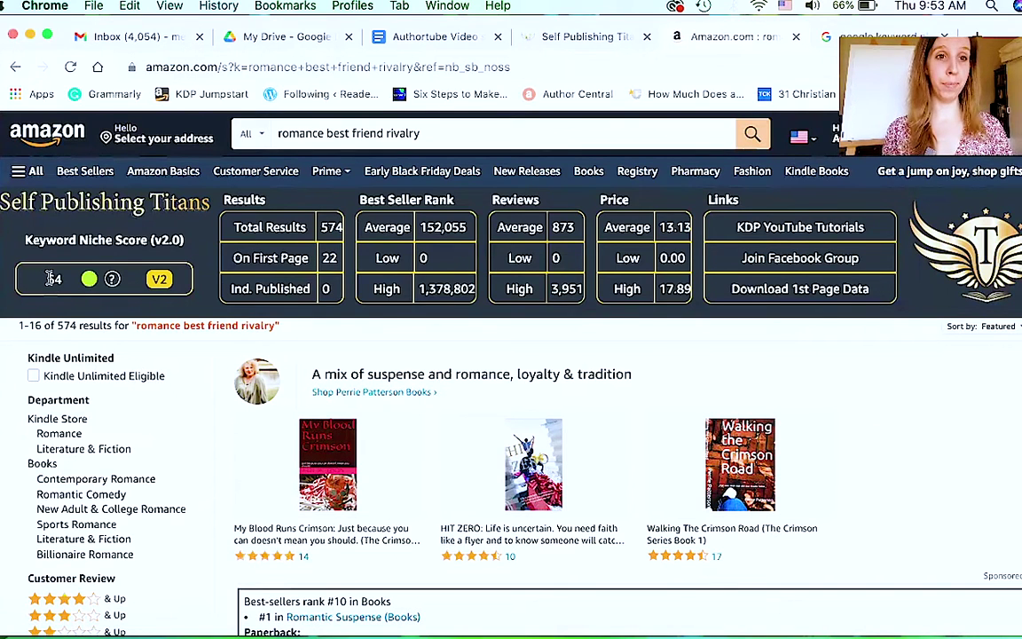
# Check the keyword niche score and total results for the romance best friend rivalry keyword.
pyautogui.moveTo(51, 279); pyautogui.dragTo(61, 282)
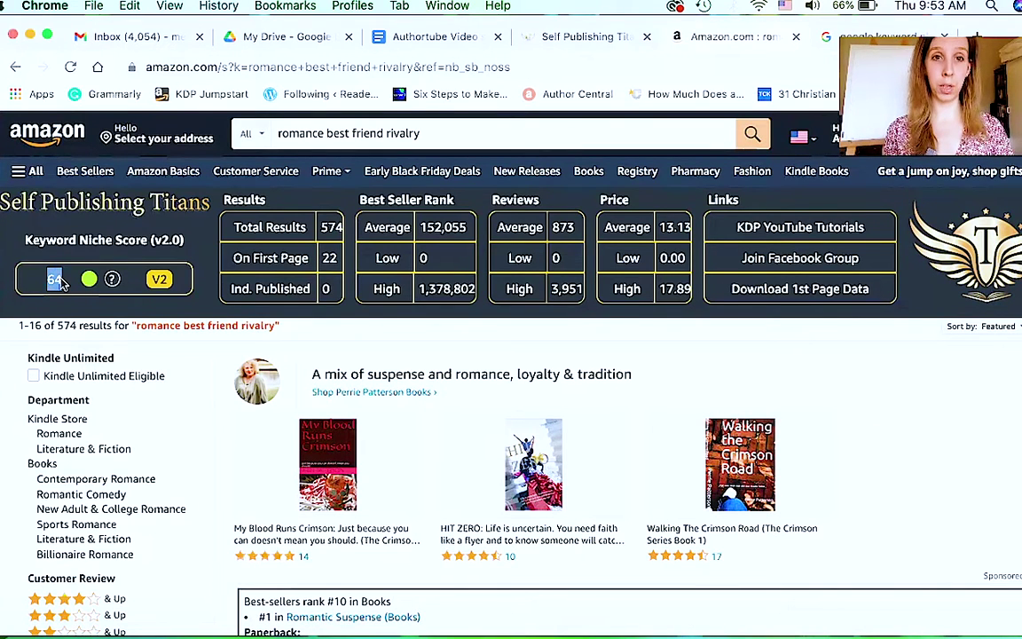
pyautogui.doubleClick(325, 226)
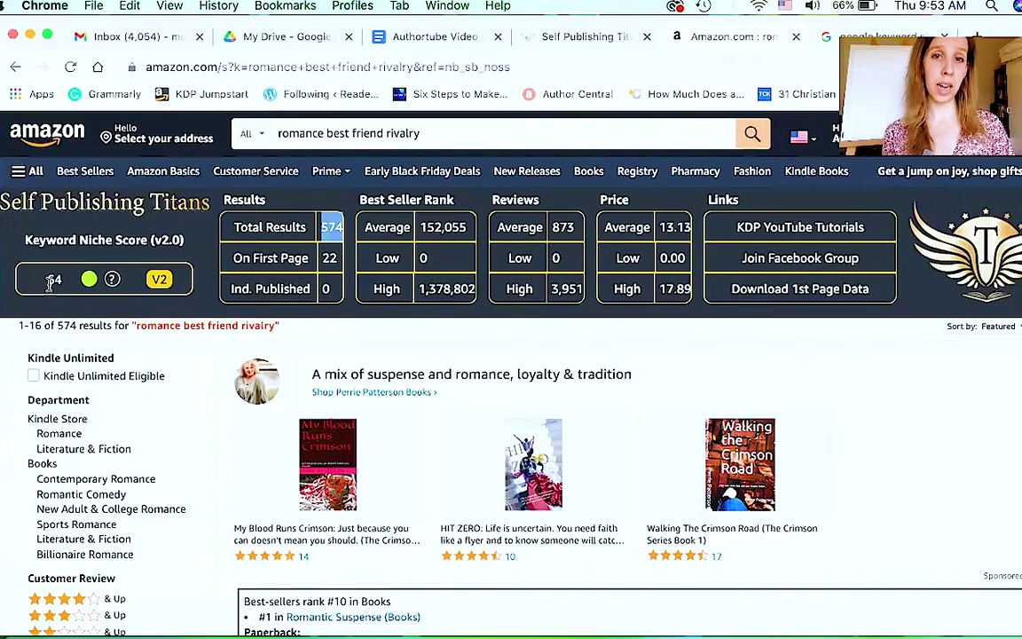
pyautogui.click(384, 133)
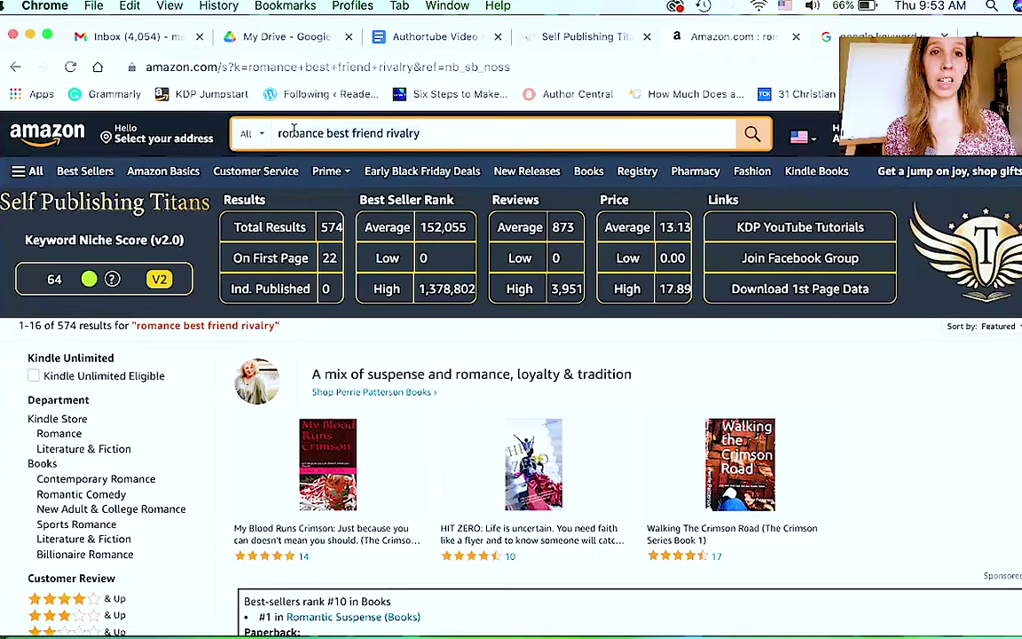